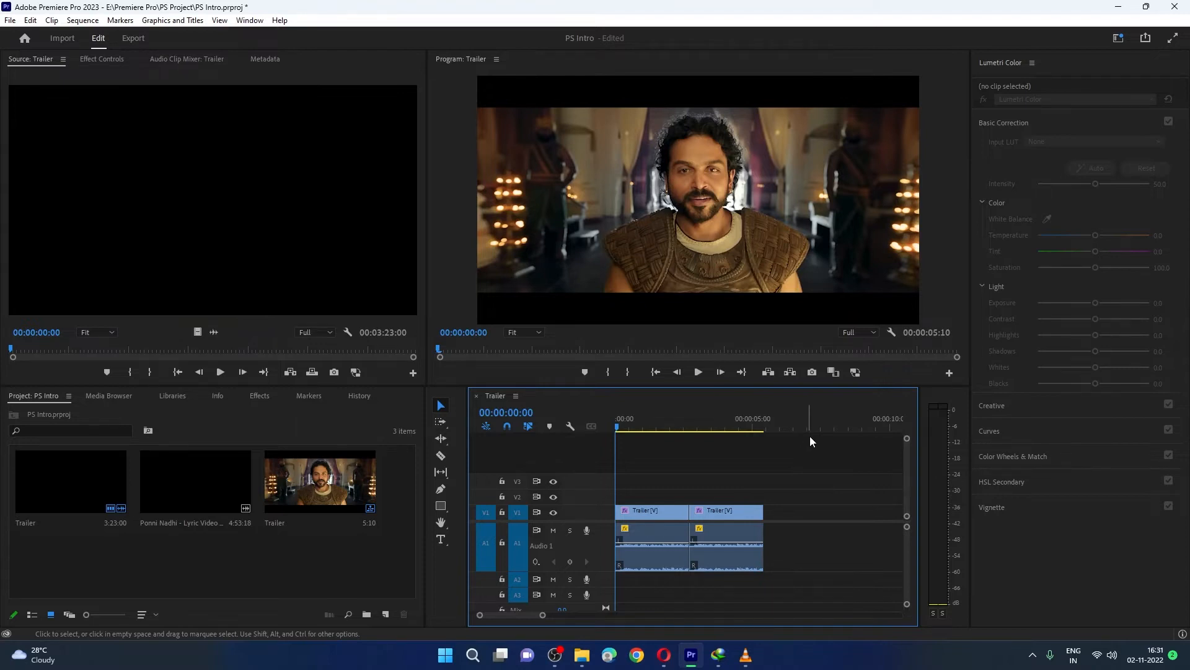
# Step: Narrow the Source, Project and Tools panels to give the Program monitor and the Timeline more width
pyautogui.moveTo(430, 250); pyautogui.dragTo(294, 248)
pyautogui.moveTo(427, 403); pyautogui.dragTo(295, 404)
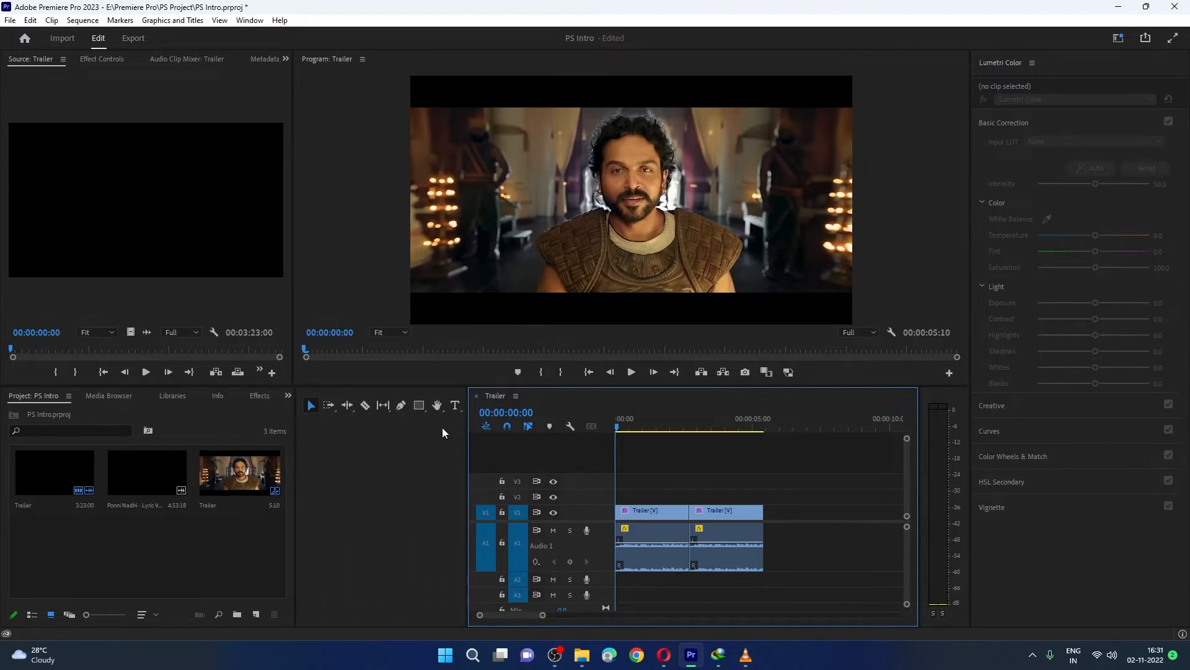
pyautogui.moveTo(467, 436); pyautogui.dragTo(325, 437)
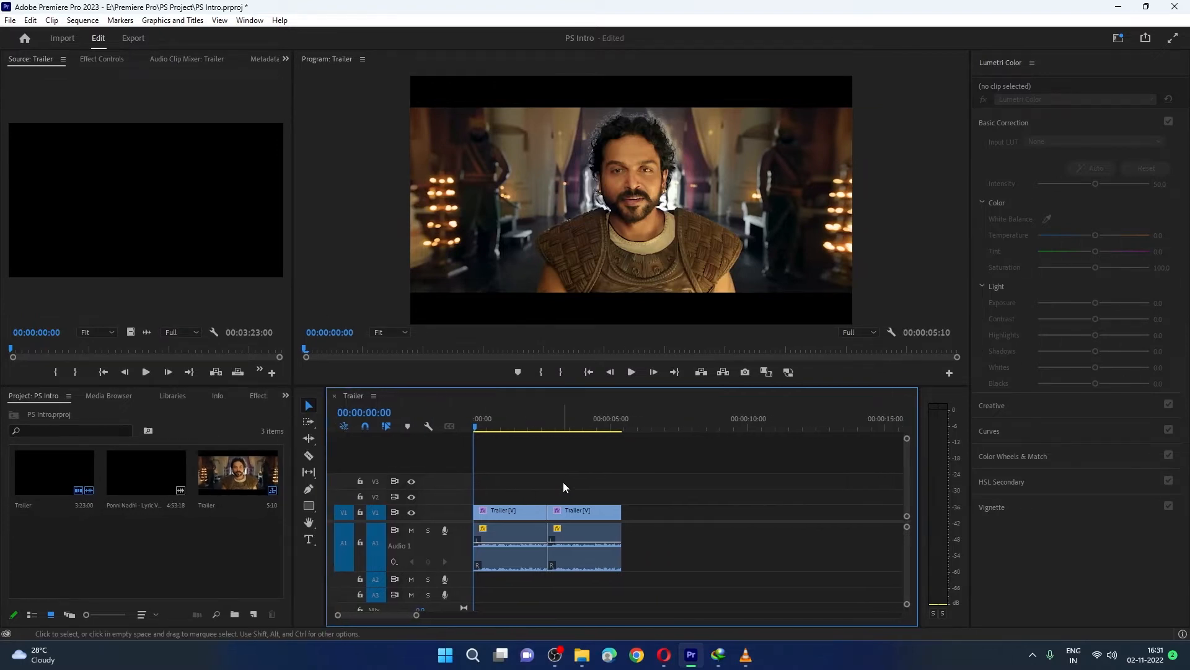
pyautogui.click(530, 534)
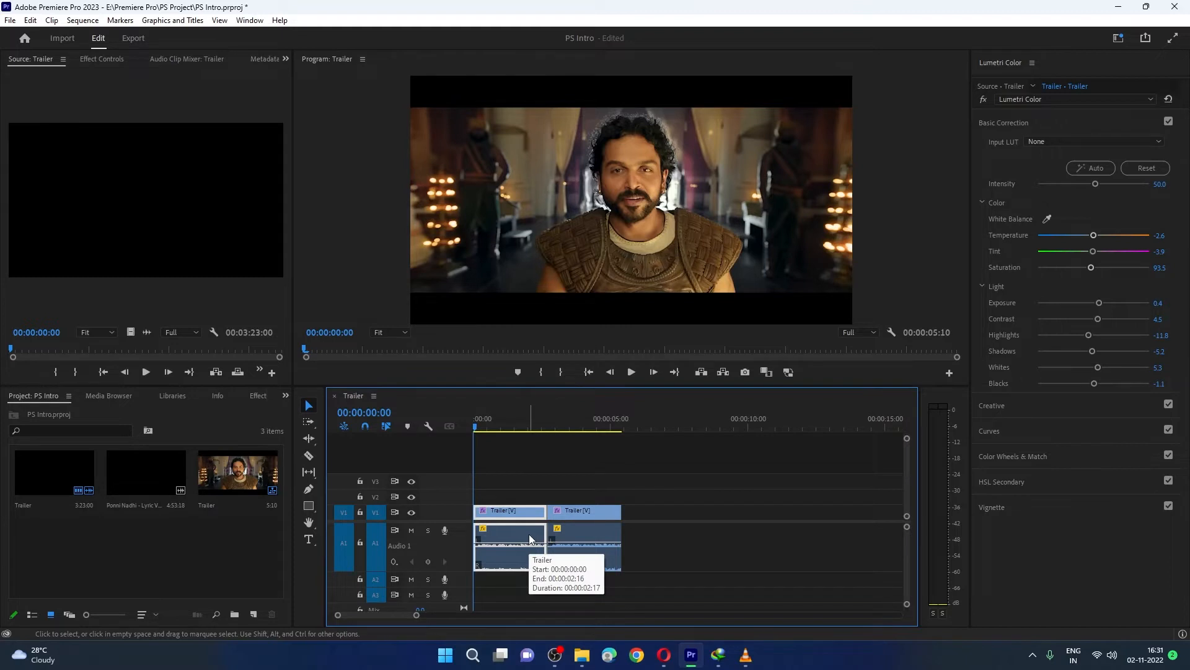
pyautogui.click(579, 496)
pyautogui.click(527, 526)
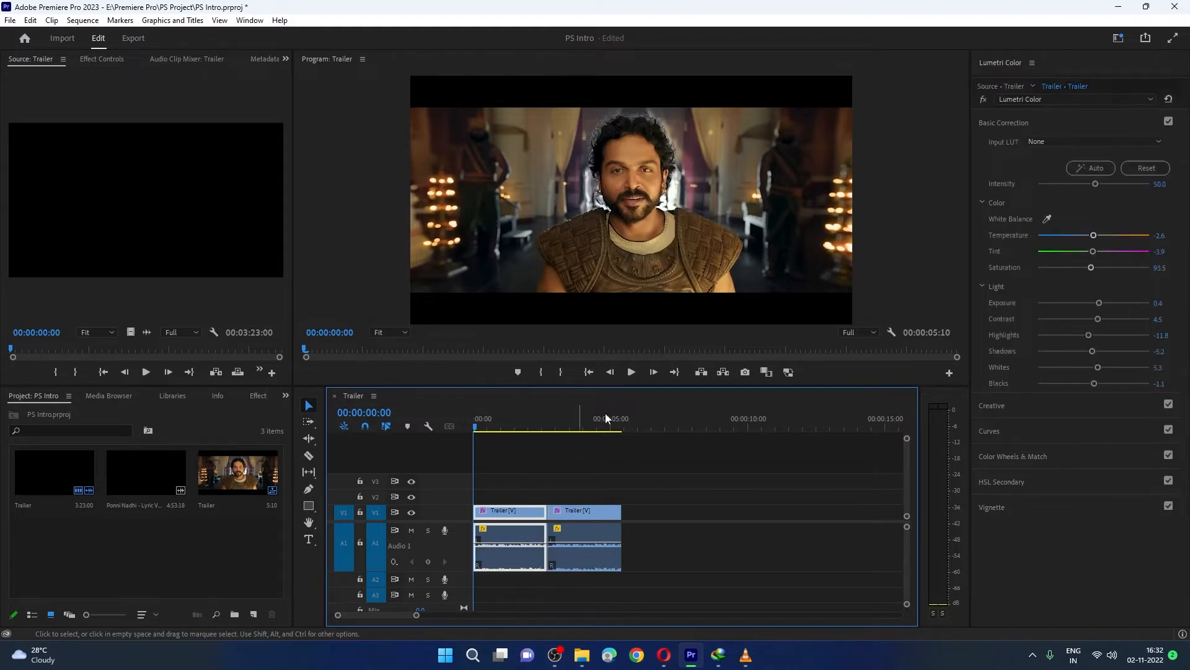
pyautogui.moveTo(474, 429); pyautogui.dragTo(453, 441)
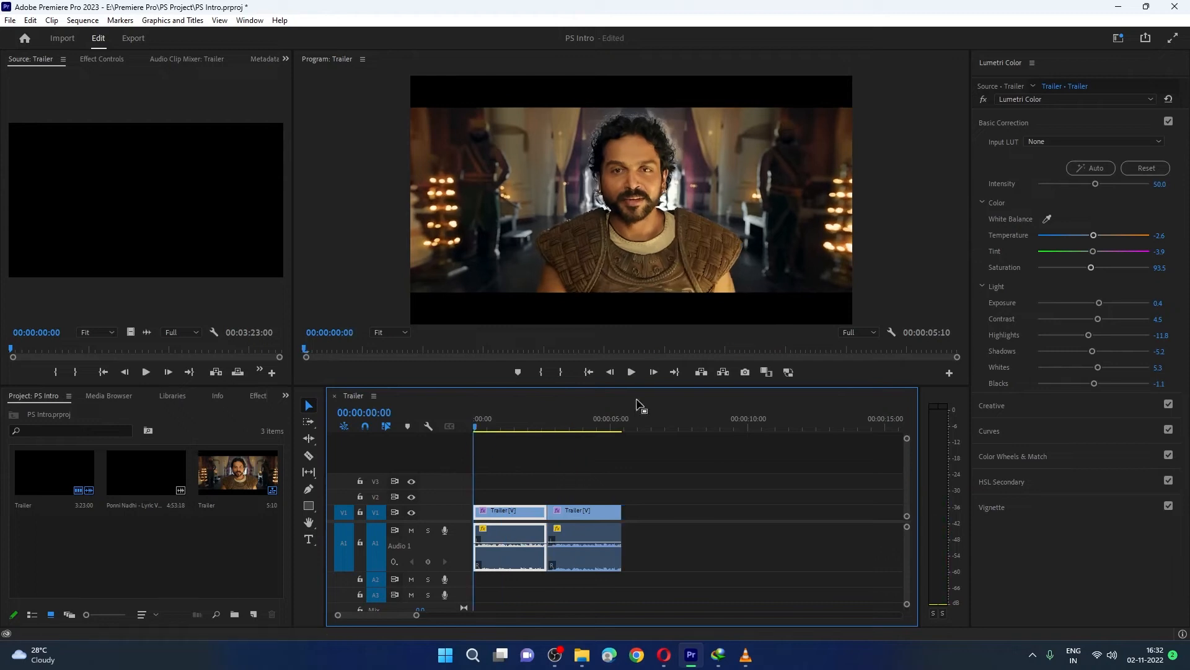
# Step: Delete the second Trailer clip and place a duplicate of the first clip, with its audio, directly after the first
pyautogui.click(574, 527)
pyautogui.press('Delete')
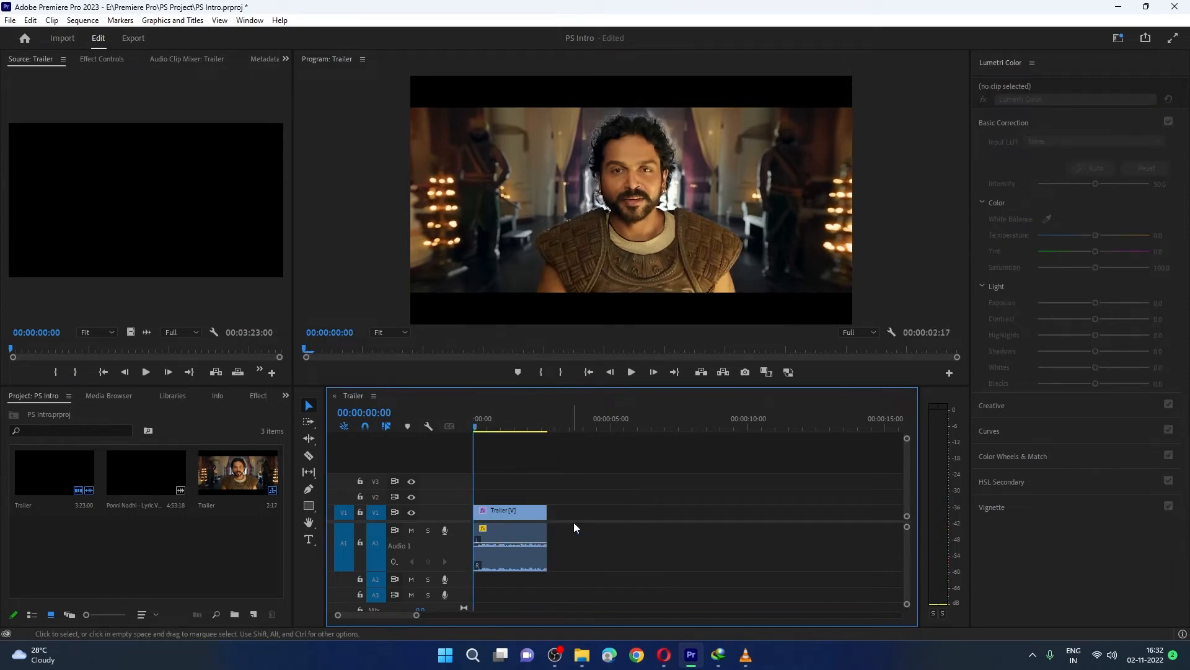
pyautogui.click(519, 527)
pyautogui.moveTo(508, 533); pyautogui.dragTo(579, 535)
pyautogui.click(570, 476)
# Step: Play the sequence from the start to hear the current audio level, and return the playhead to the beginning
pyautogui.click(638, 374)
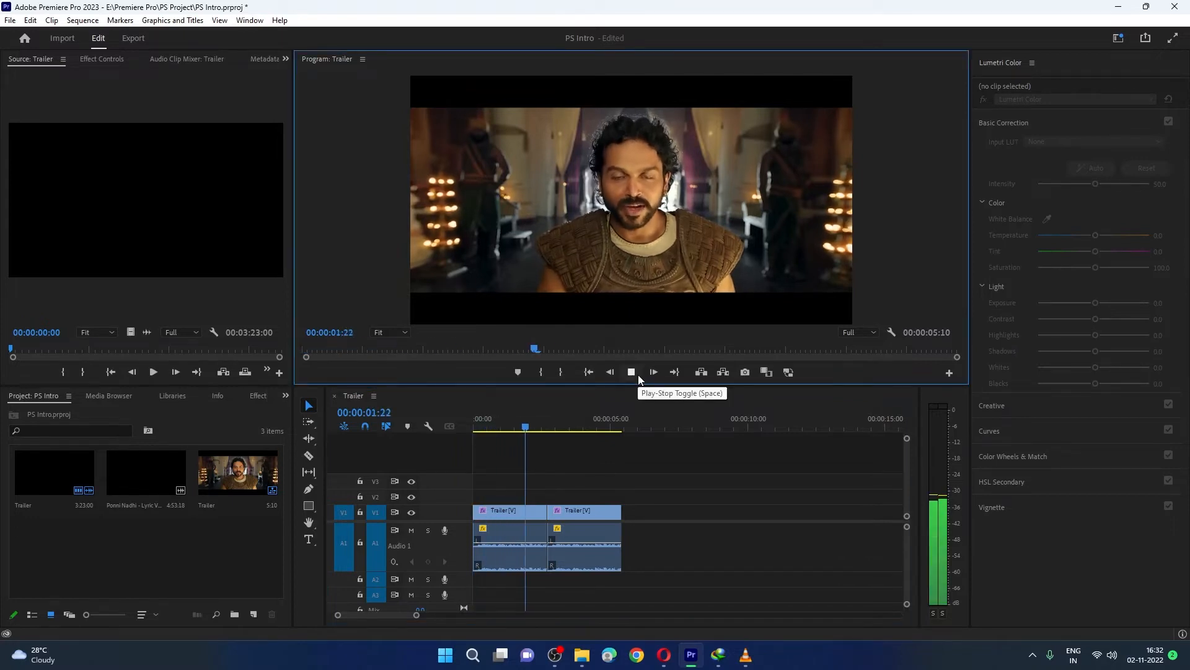
pyautogui.click(589, 372)
pyautogui.click(517, 537)
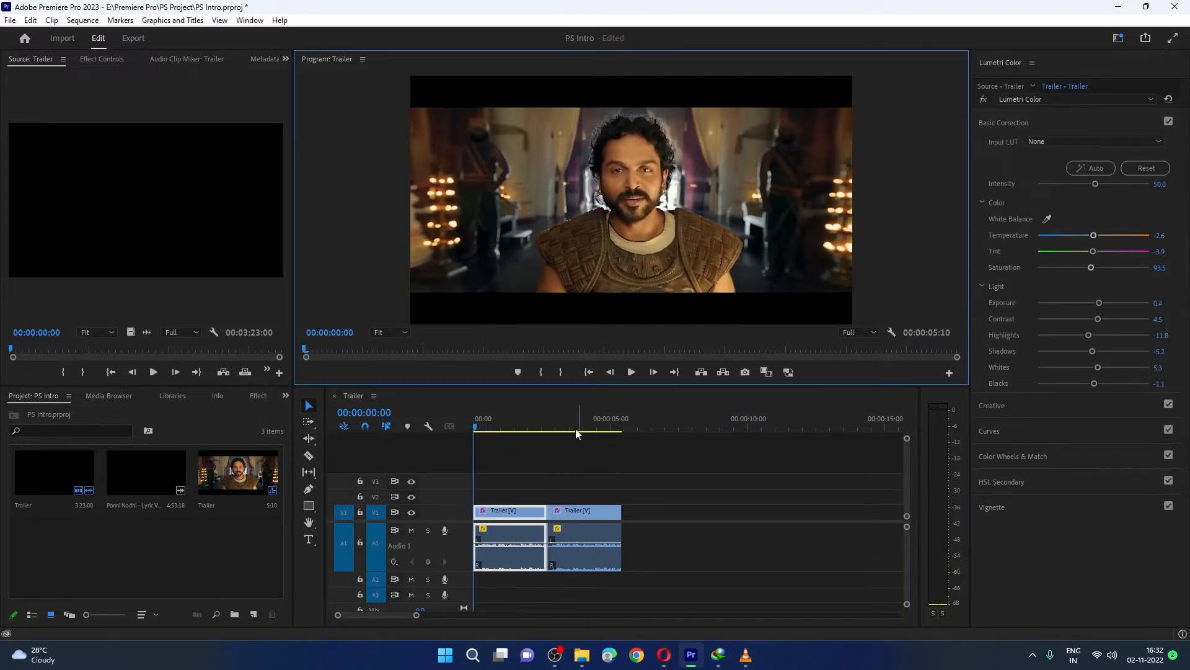
# Step: Raise the volume line on the second Trailer clip's audio
pyautogui.click(576, 538)
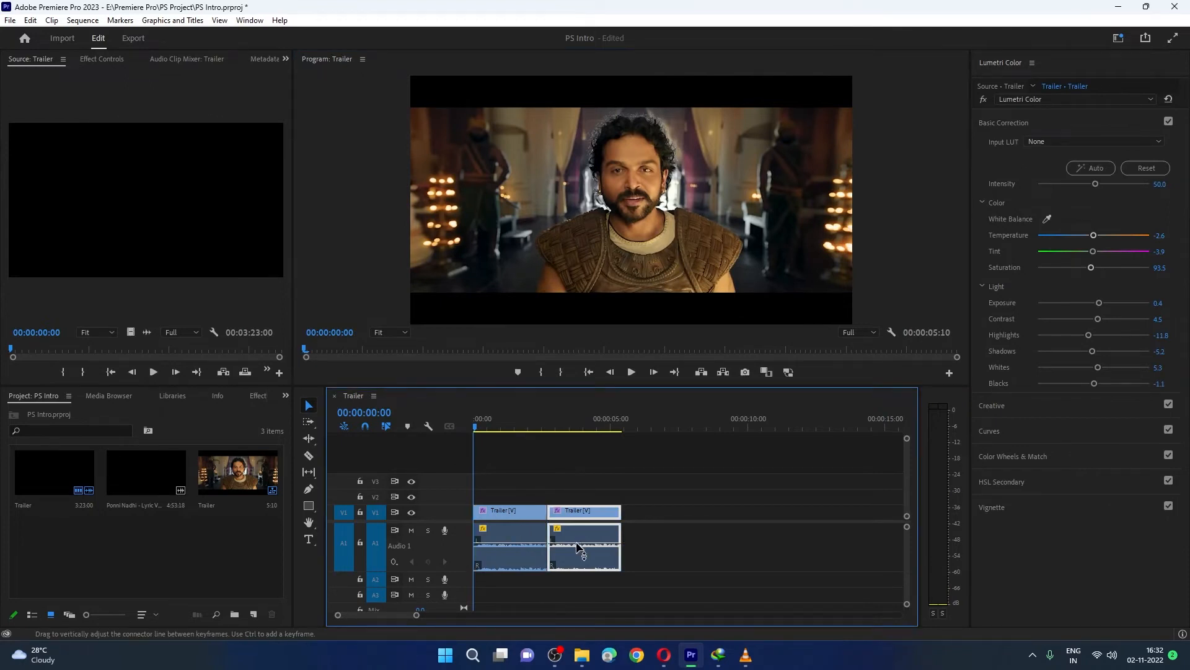
pyautogui.moveTo(575, 540); pyautogui.dragTo(577, 540)
pyautogui.moveTo(578, 534); pyautogui.dragTo(580, 525)
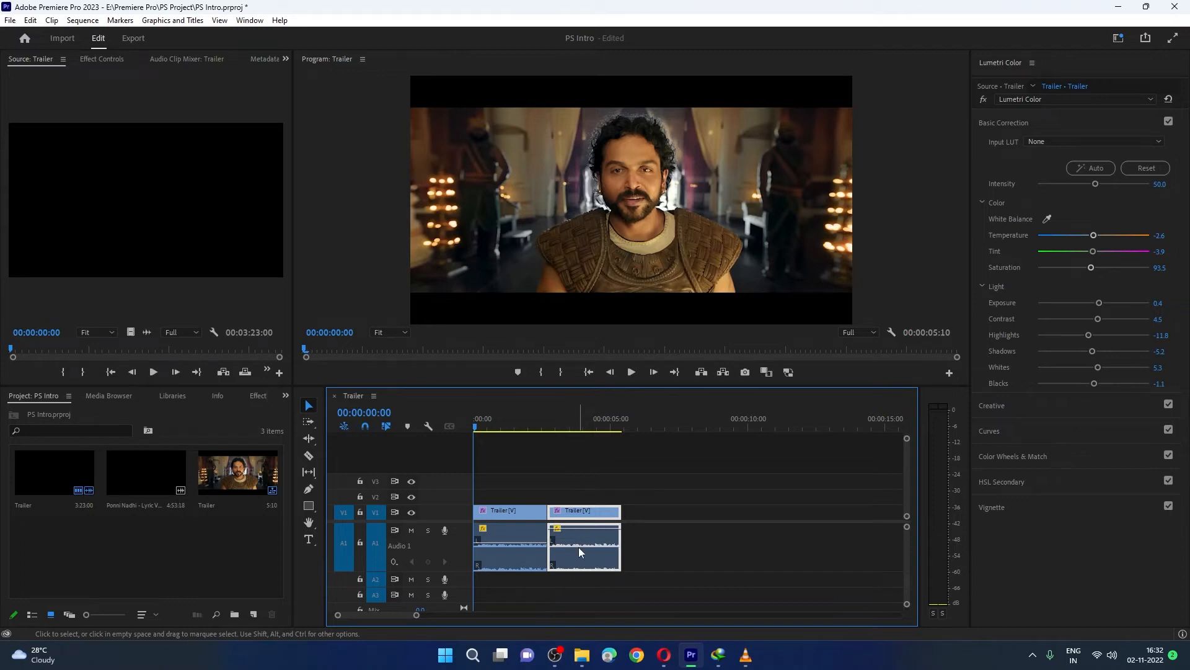
# Step: Play the sequence twice to compare the two clips' audio volume, returning the playhead to the start each time
pyautogui.click(631, 372)
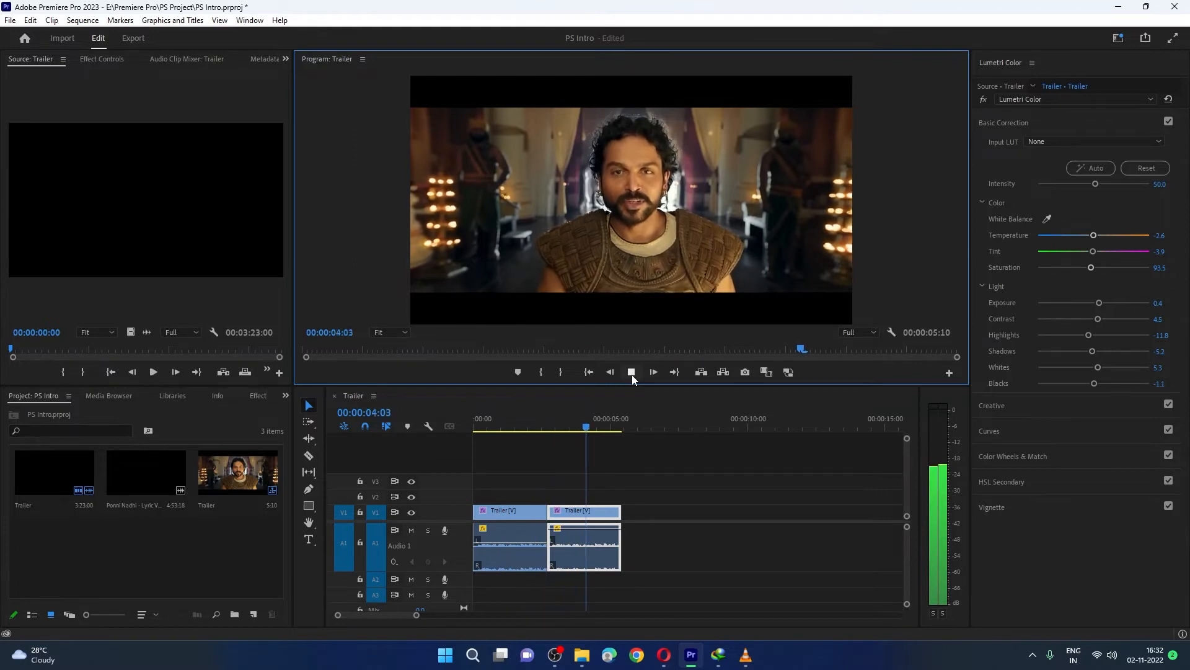
pyautogui.click(589, 372)
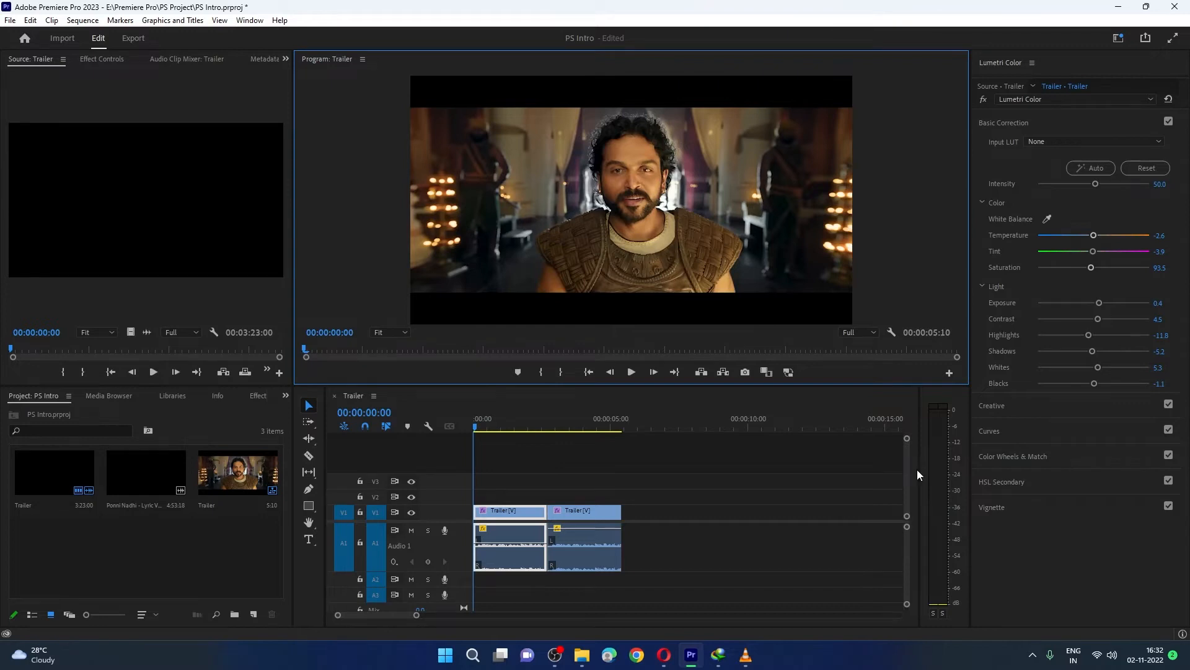
pyautogui.moveTo(921, 472)
pyautogui.mouseDown()
pyautogui.moveTo(942, 472)
pyautogui.moveTo(915, 473)
pyautogui.mouseUp()
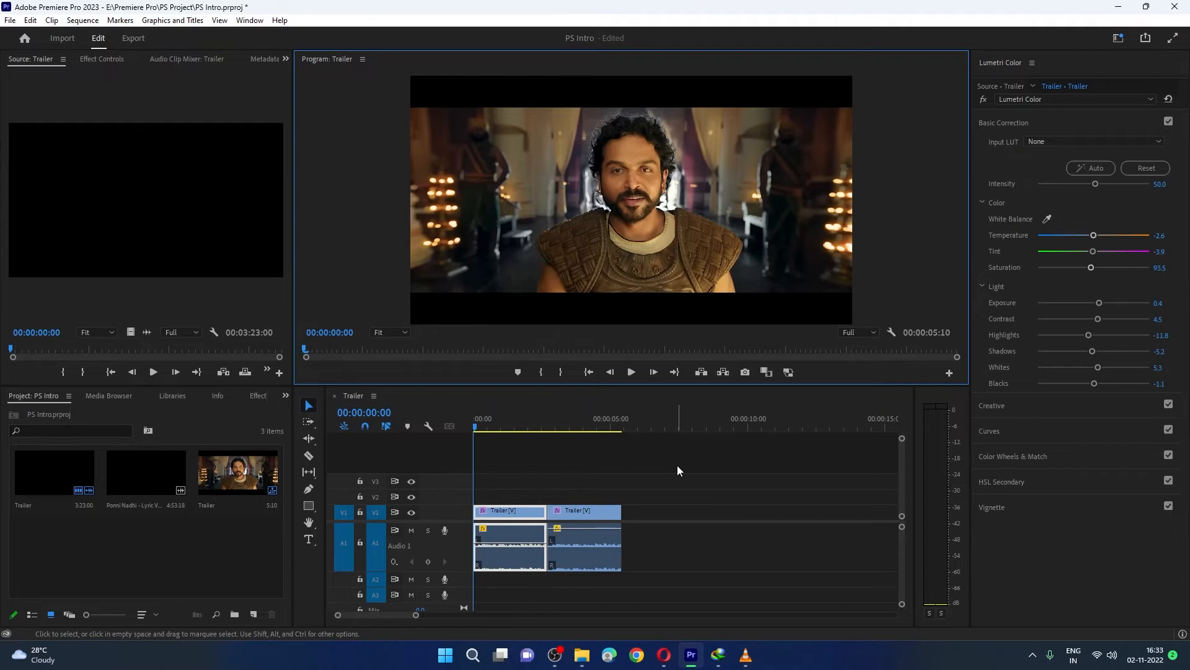
pyautogui.click(657, 487)
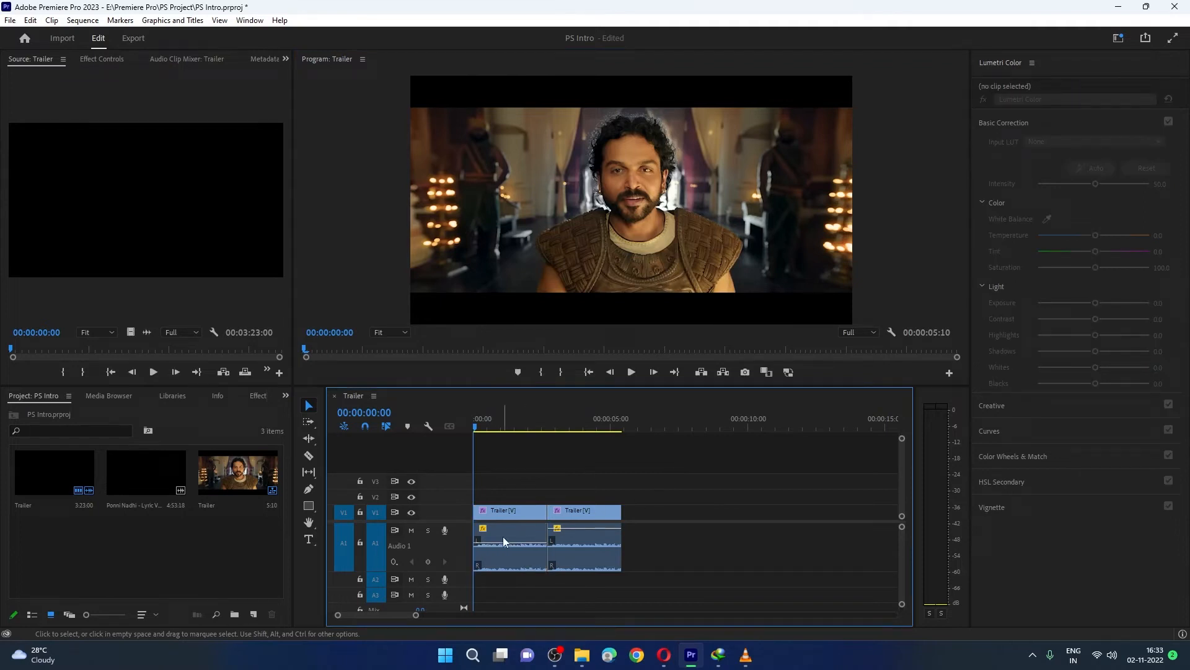
pyautogui.click(631, 377)
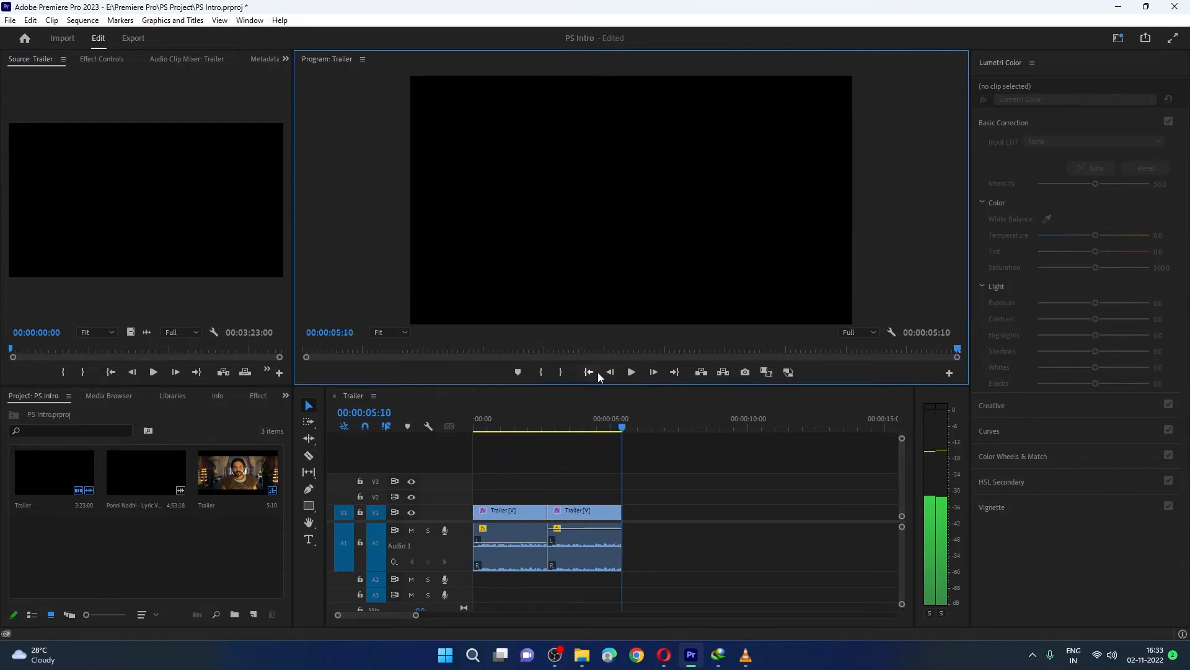
pyautogui.click(593, 372)
# Step: Lower the second Trailer clip's volume line back to its original level
pyautogui.click(673, 476)
pyautogui.click(596, 526)
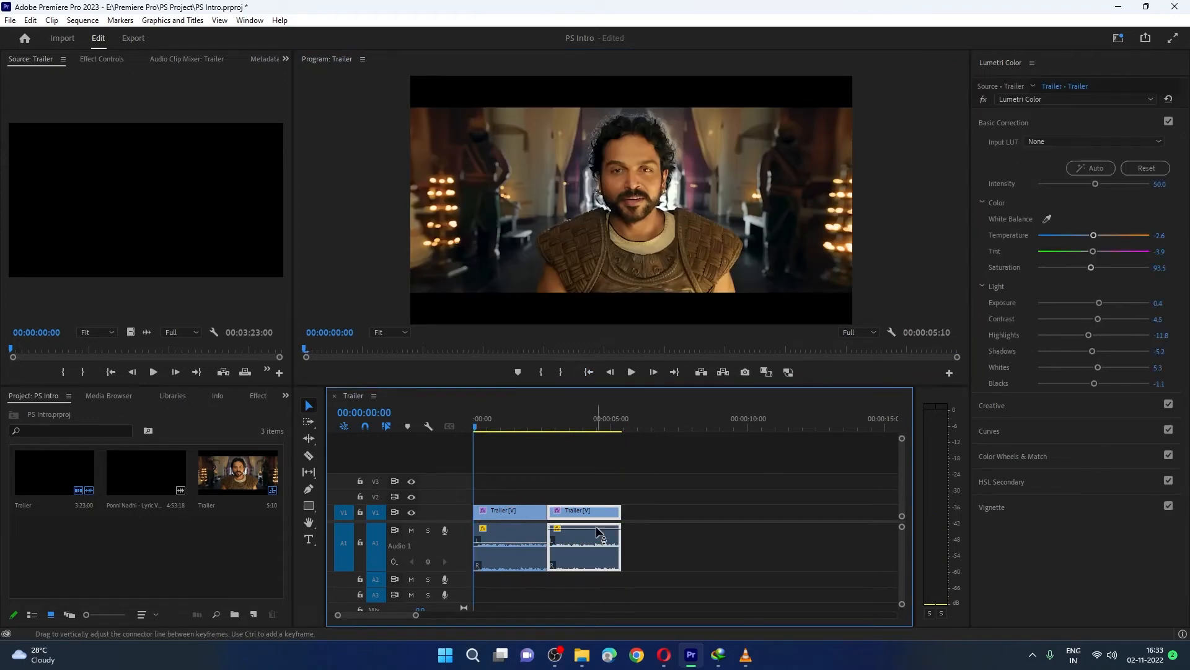
pyautogui.moveTo(597, 525); pyautogui.dragTo(597, 529)
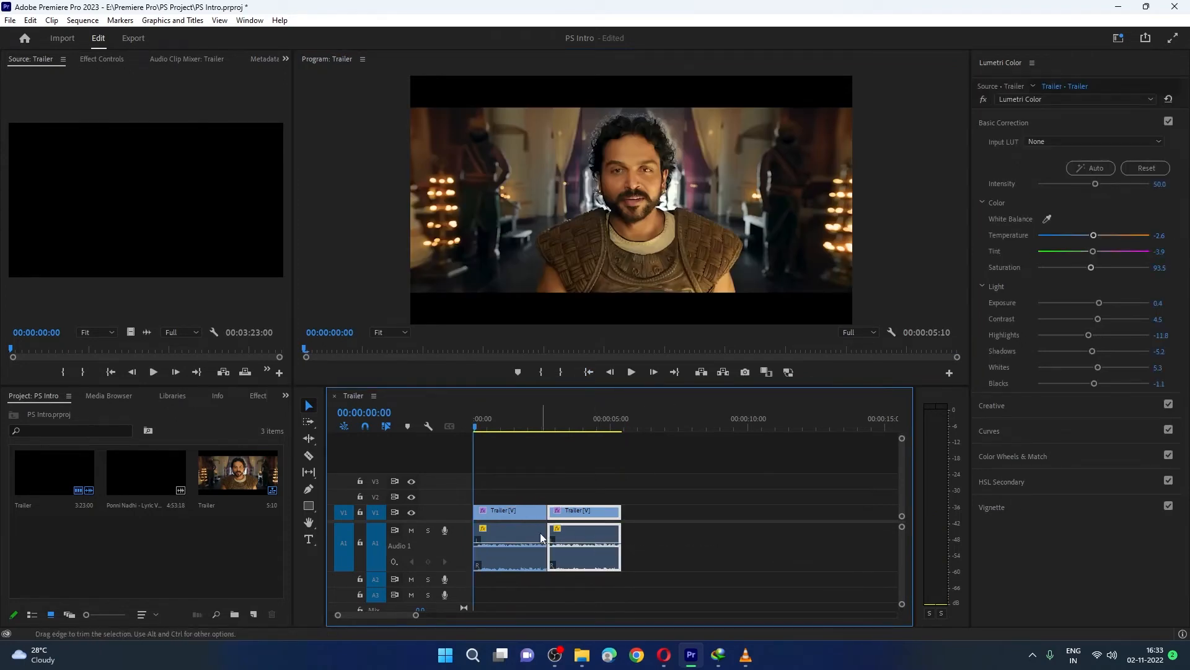
# Step: Adjust the audio gain of the second Trailer clip by 25 dB
pyautogui.rightClick(578, 533)
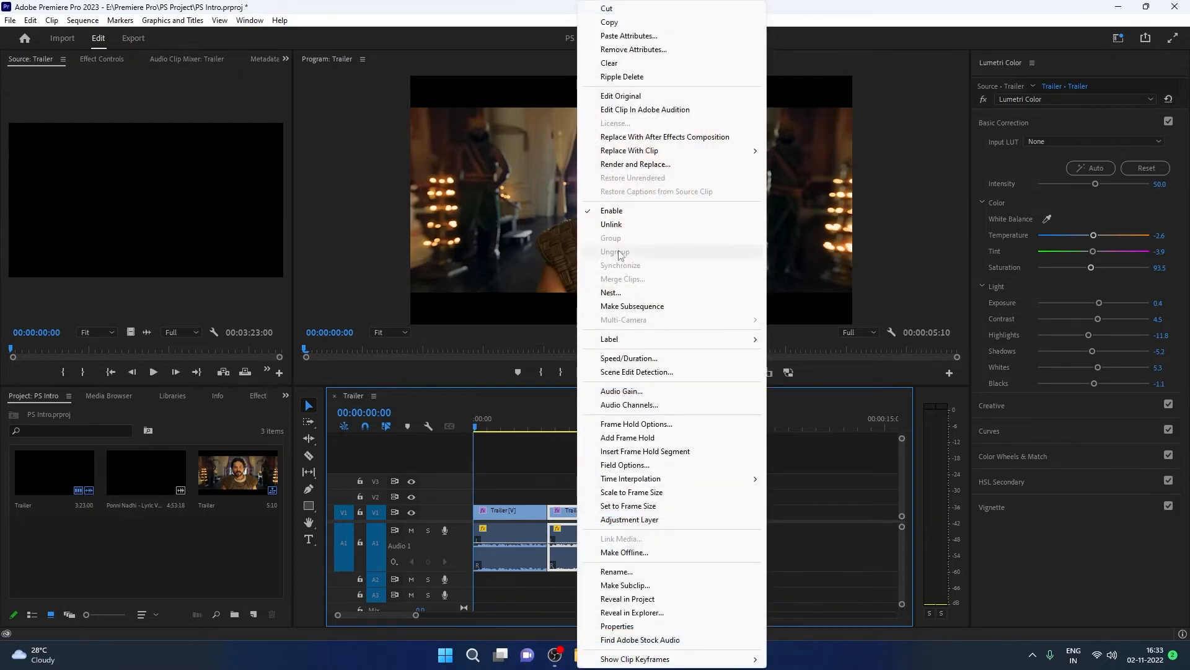
pyautogui.click(627, 391)
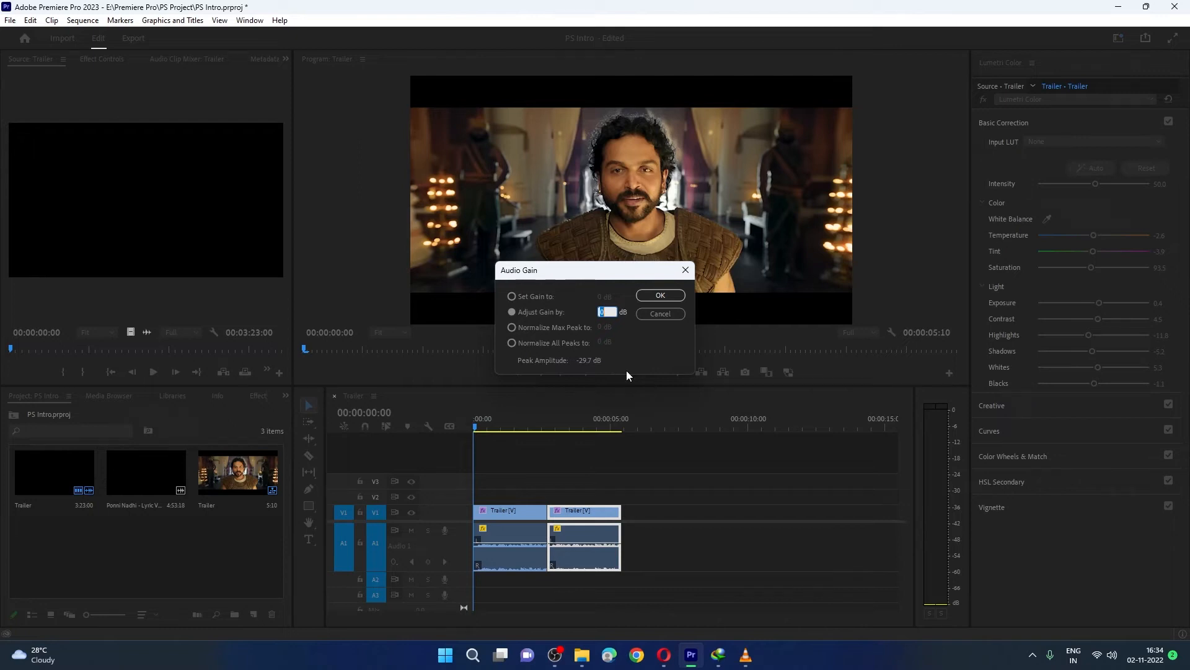
pyautogui.write('20')
pyautogui.press('Return')
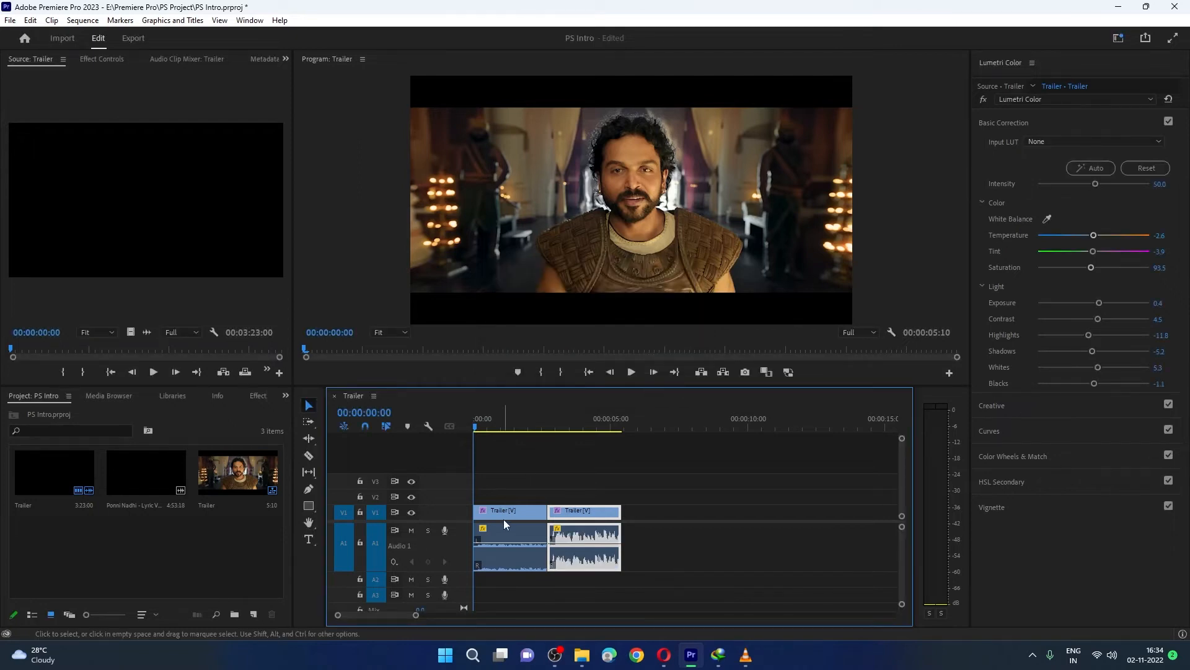
# Step: Adjust the audio gain of the first Trailer clip by 15 dB and deselect it
pyautogui.rightClick(505, 537)
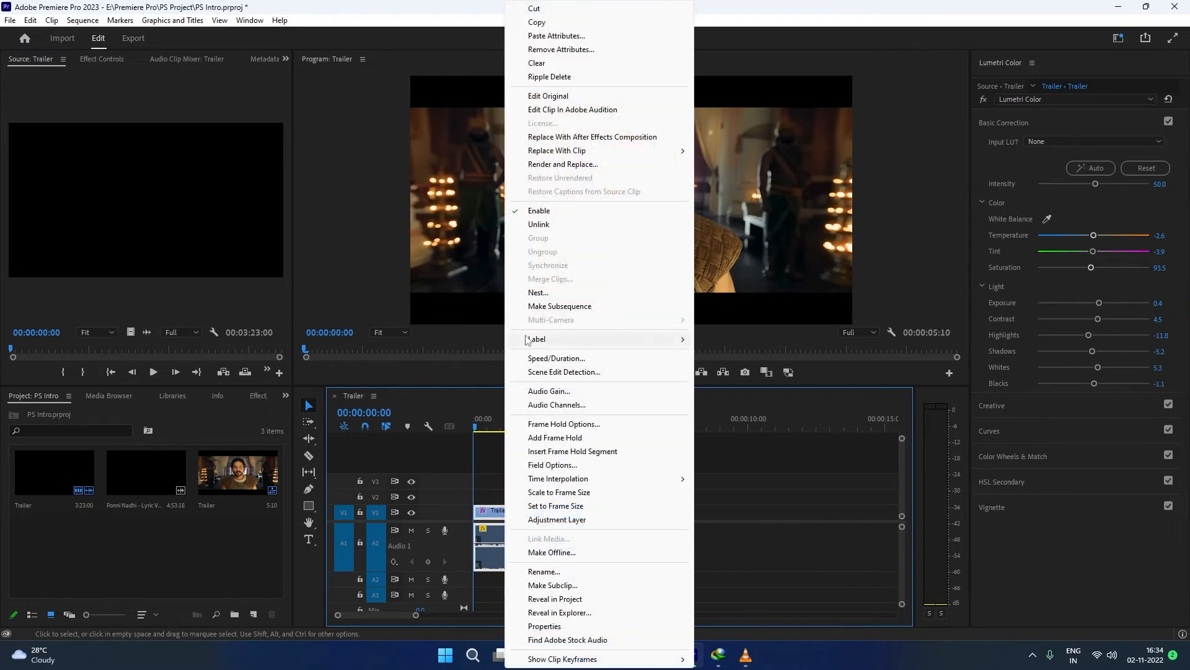
pyautogui.click(561, 390)
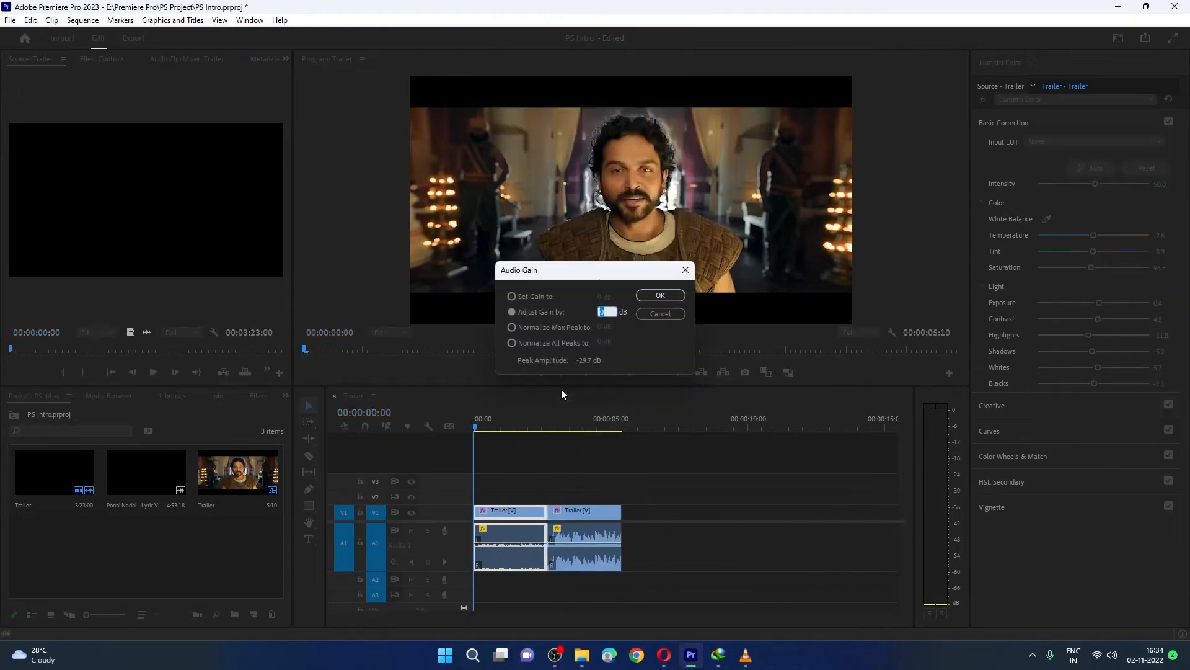
pyautogui.write('15')
pyautogui.click(661, 295)
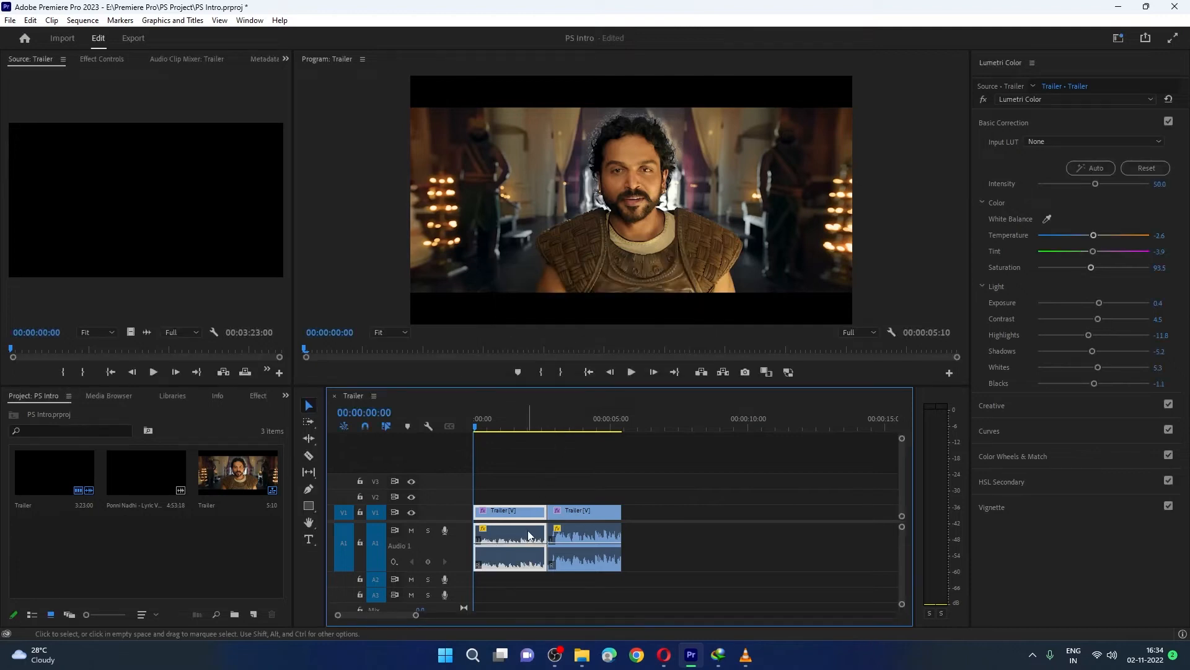
pyautogui.click(670, 510)
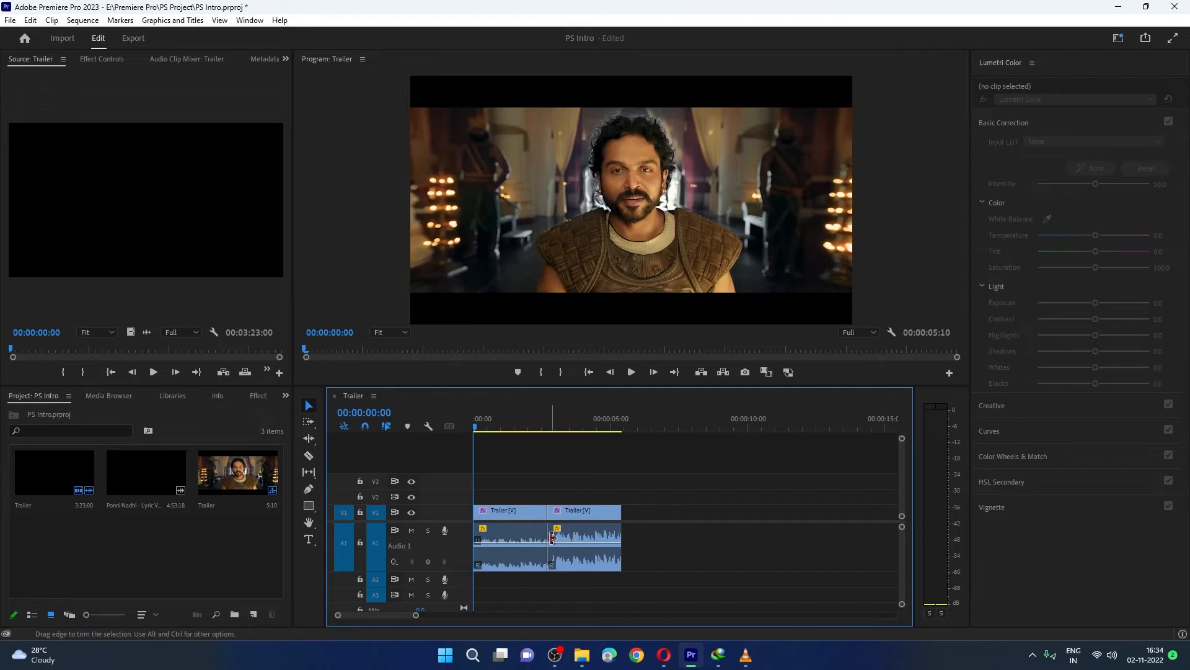
# Step: Enlarge the clips in the timeline and play both of them to compare their adjusted audio levels
pyautogui.scroll(3, 558, 558)
pyautogui.moveTo(379, 615); pyautogui.dragTo(335, 612)
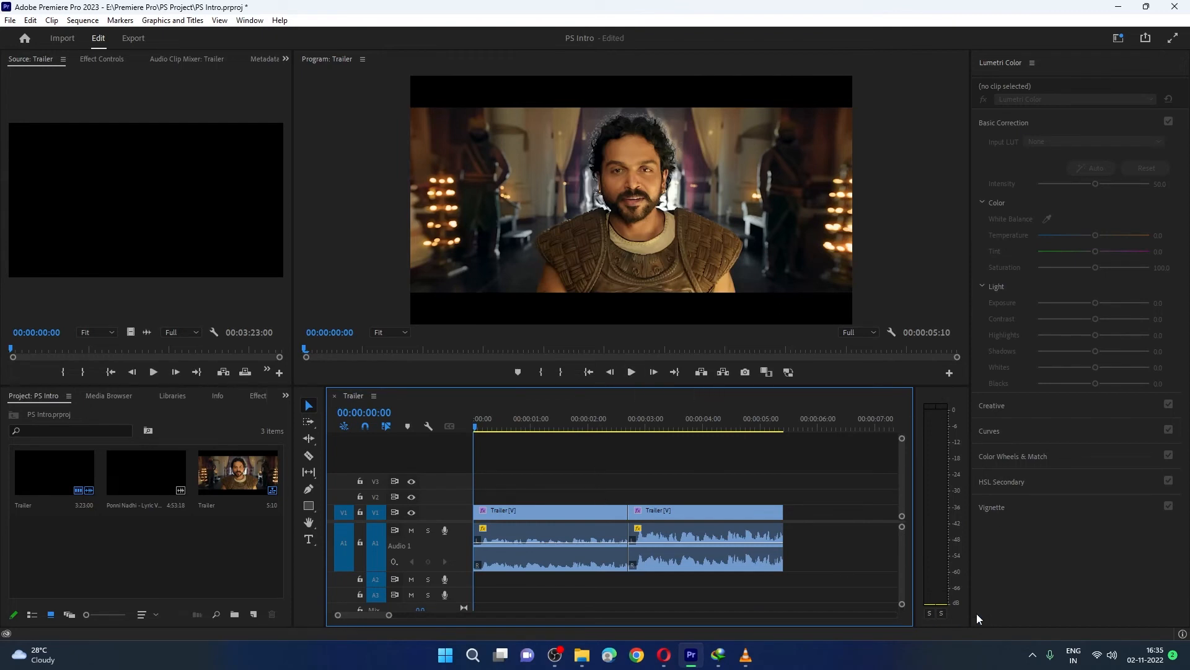
pyautogui.click(634, 379)
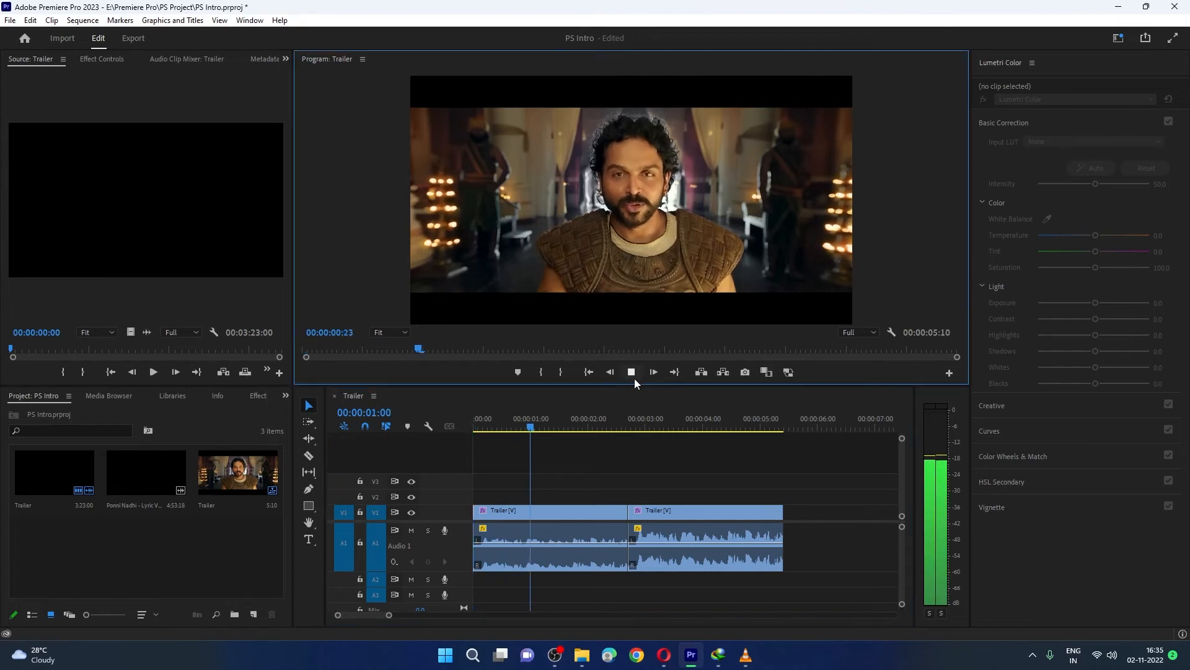
pyautogui.click(634, 375)
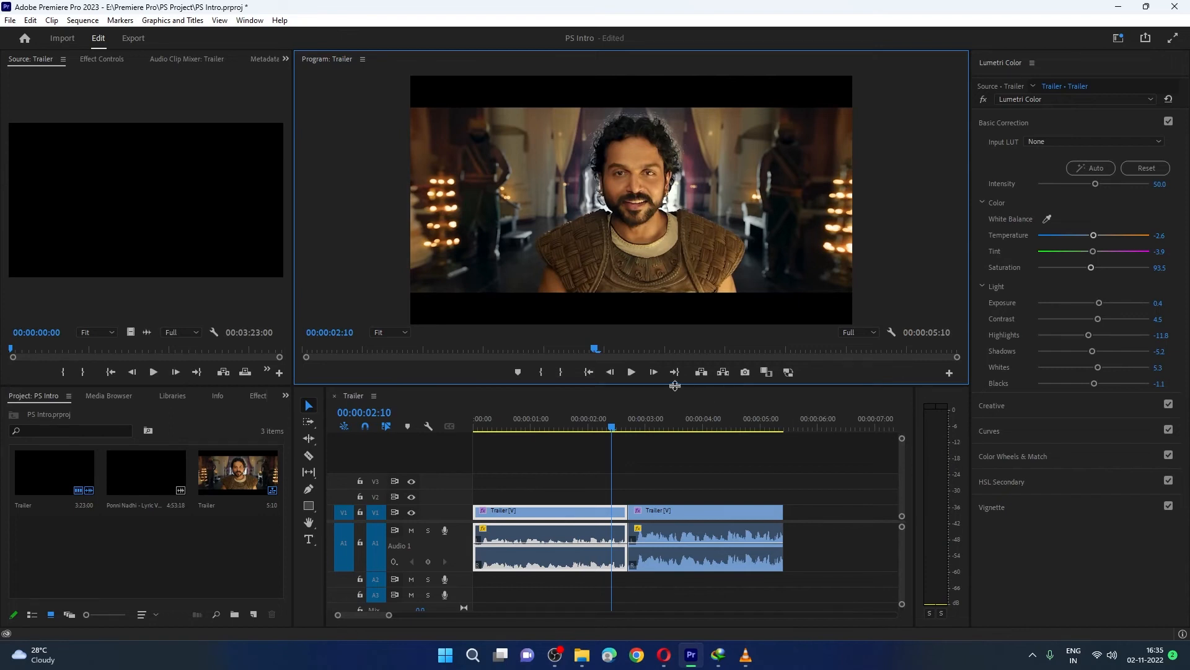
pyautogui.click(631, 372)
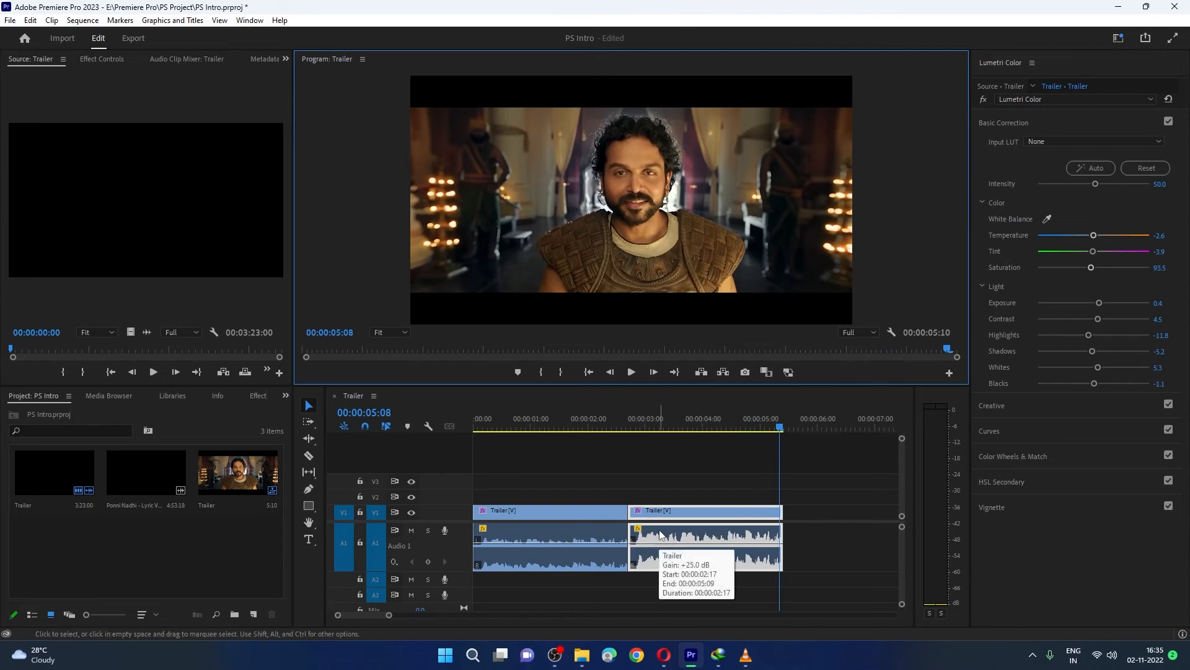
# Step: Show the Essential Sound panel and tag the second Trailer clip's audio as Dialogue
pyautogui.click(665, 451)
pyautogui.click(680, 537)
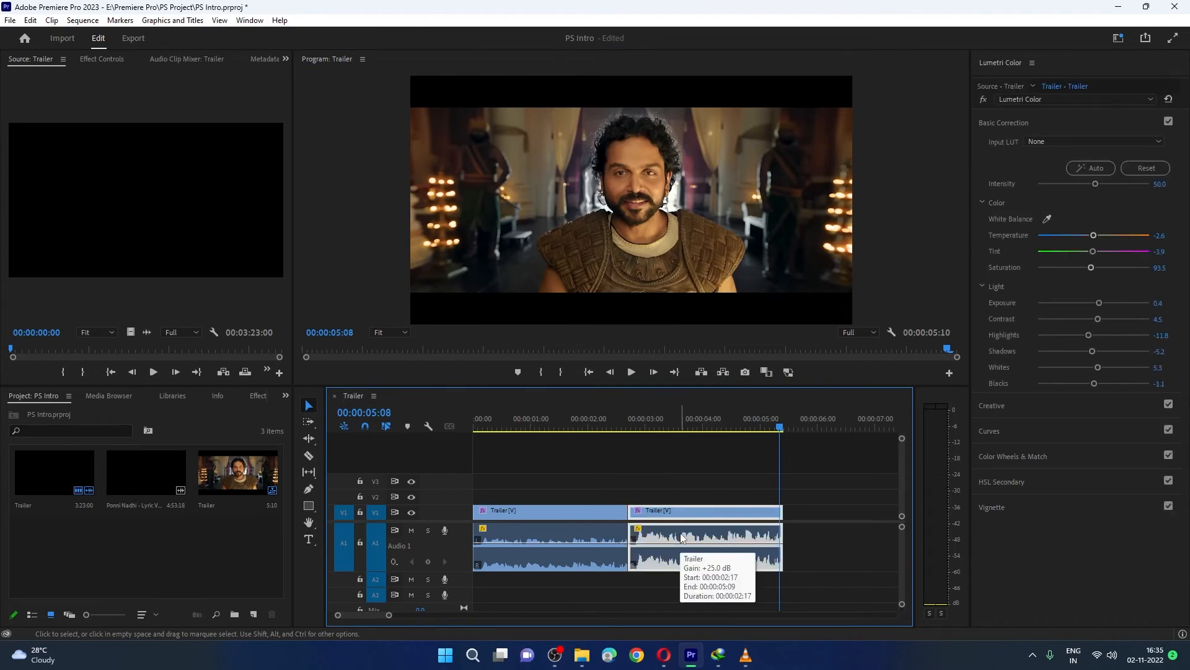
pyautogui.click(250, 21)
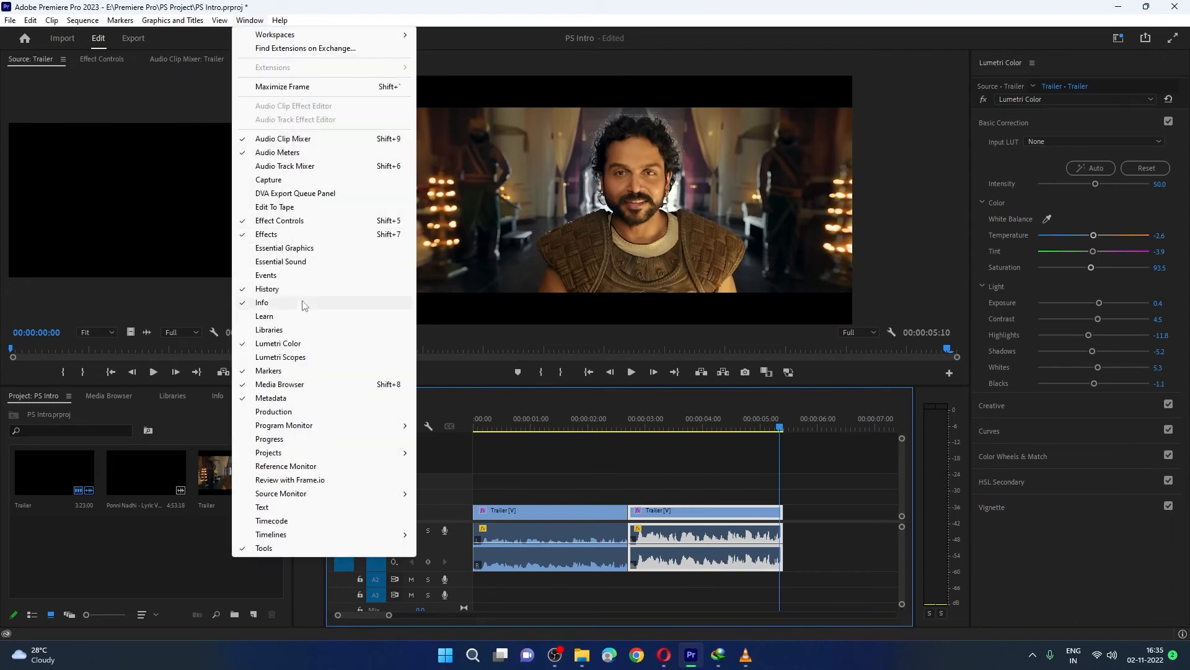
pyautogui.click(301, 261)
pyautogui.click(729, 481)
pyautogui.click(724, 524)
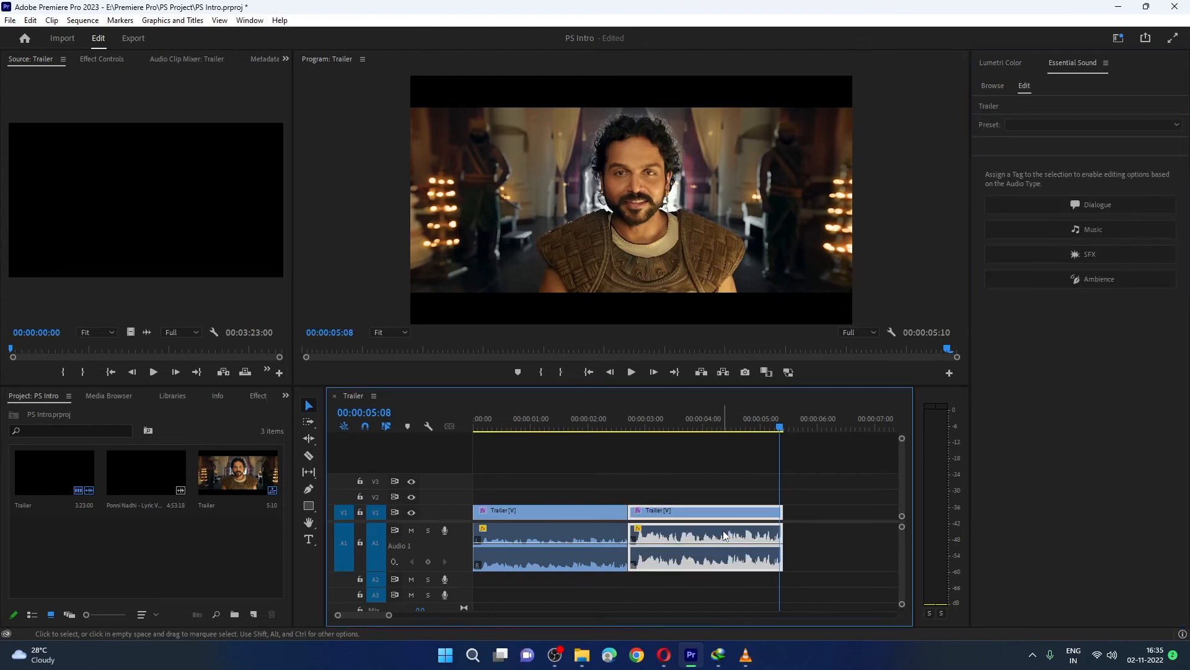
pyautogui.click(1085, 206)
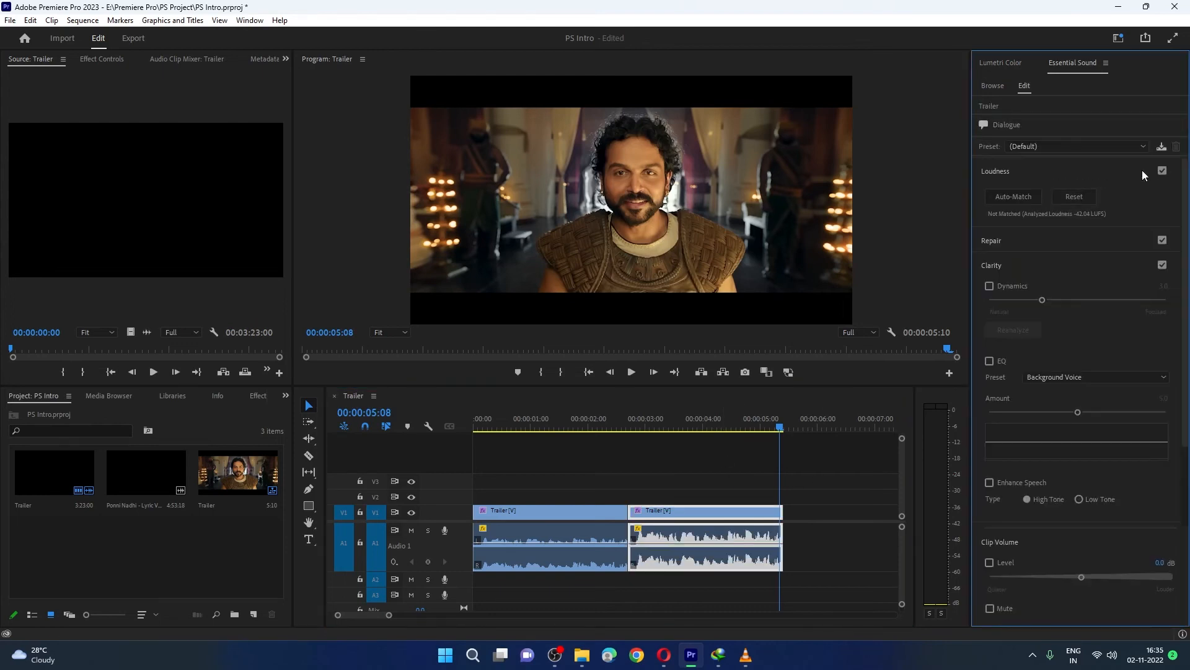
# Step: Collapse the Loudness, Clarity and Creative sections of the clip's Dialogue settings
pyautogui.click(996, 172)
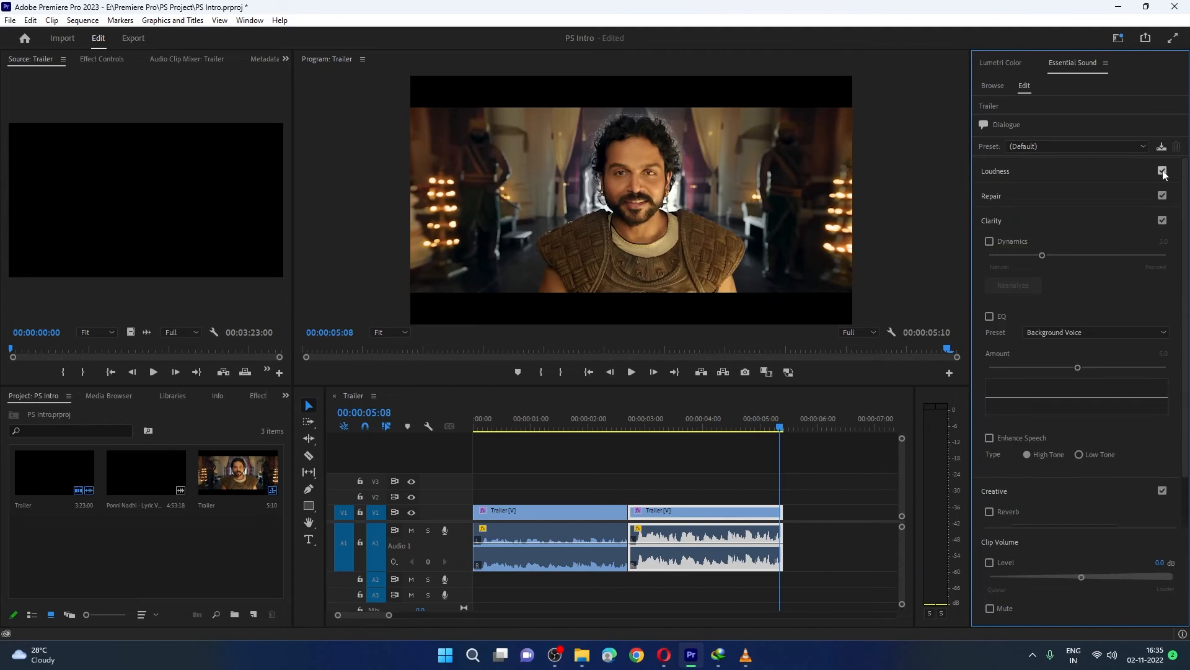
pyautogui.click(999, 172)
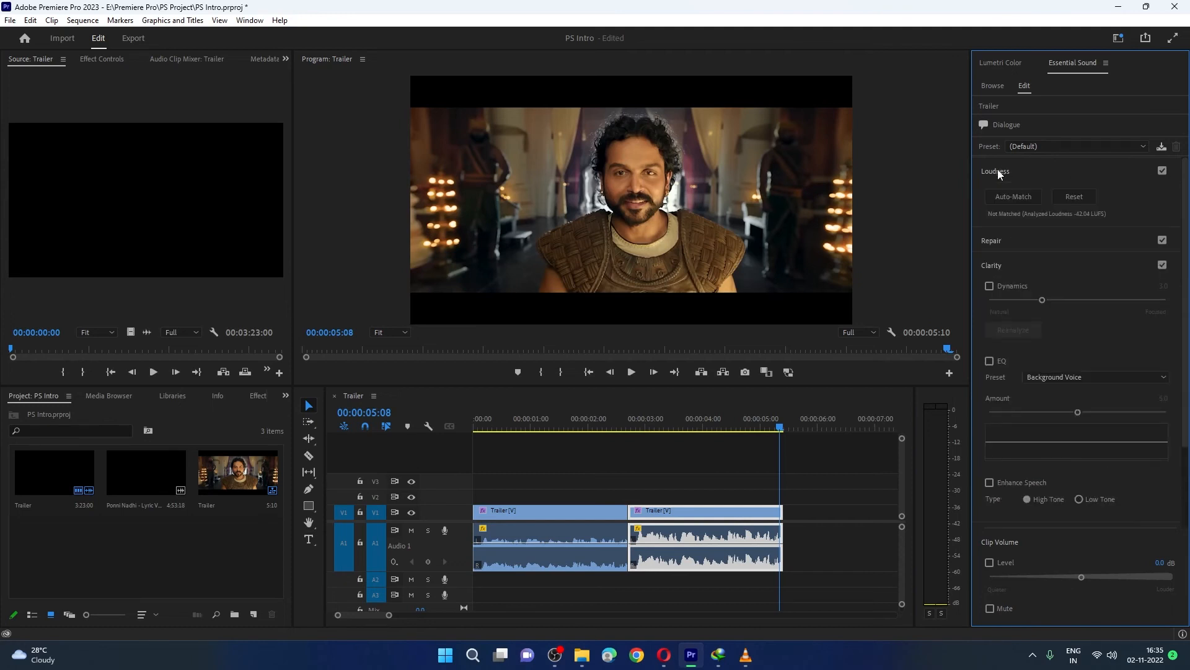
pyautogui.click(998, 171)
pyautogui.click(998, 221)
pyautogui.click(1003, 263)
pyautogui.click(1003, 262)
pyautogui.click(1006, 246)
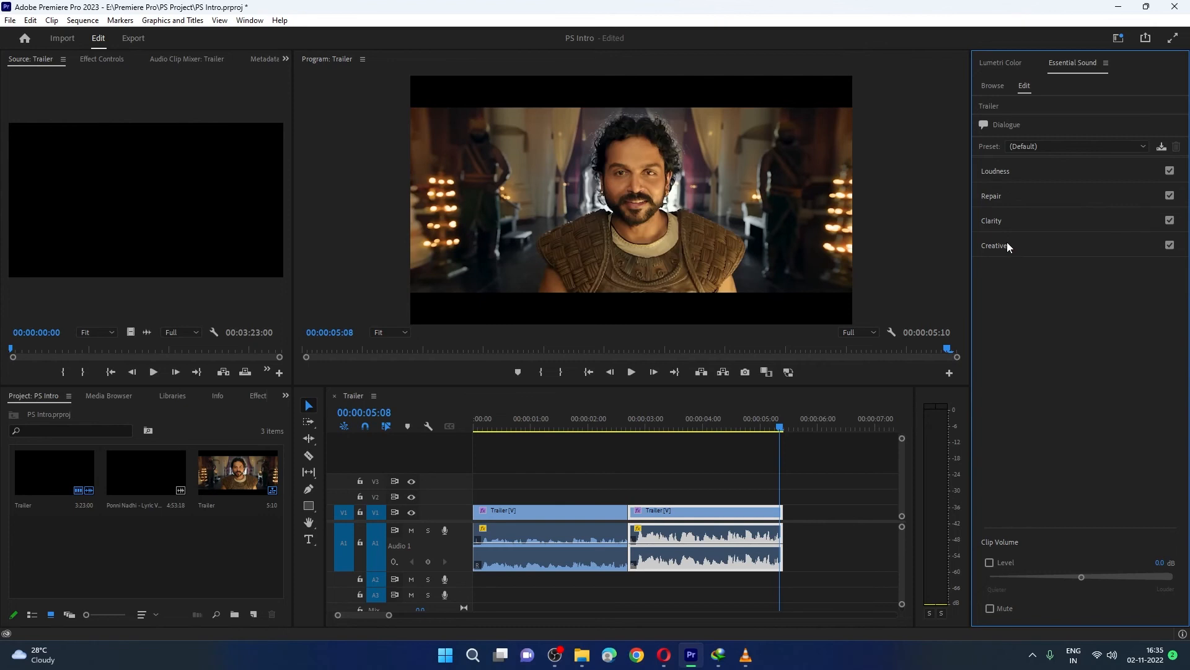
# Step: Auto-match the Dialogue loudness of the second Trailer clip, undoing the match once to compare waveforms and applying it again
pyautogui.click(1002, 172)
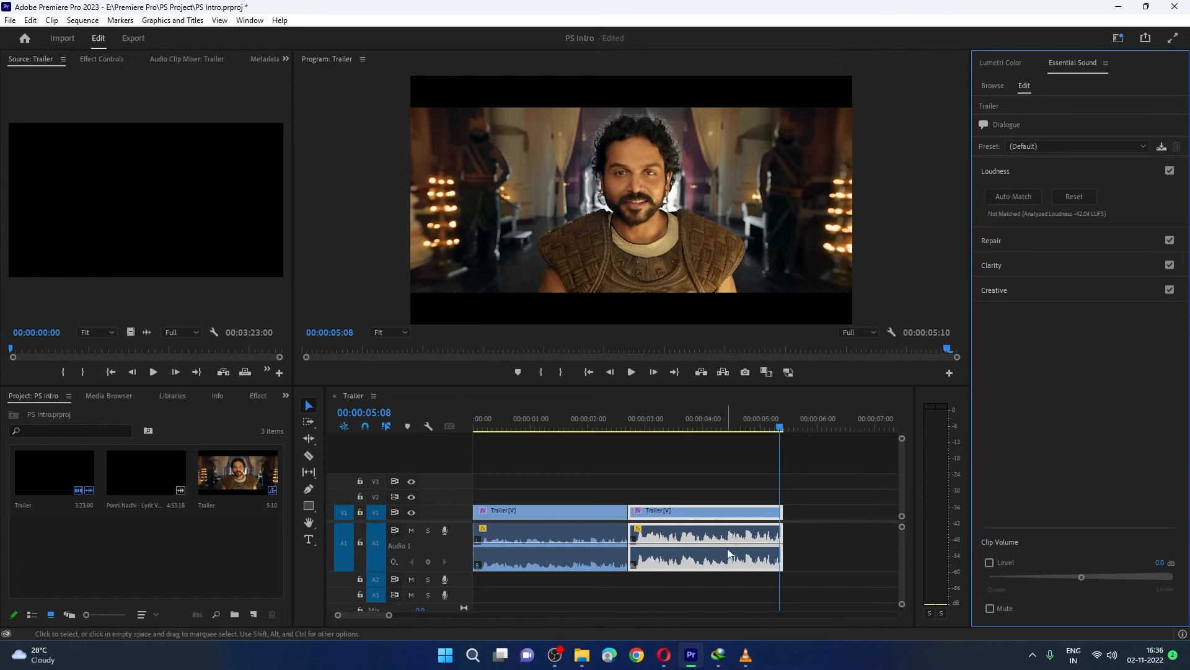
pyautogui.click(1021, 198)
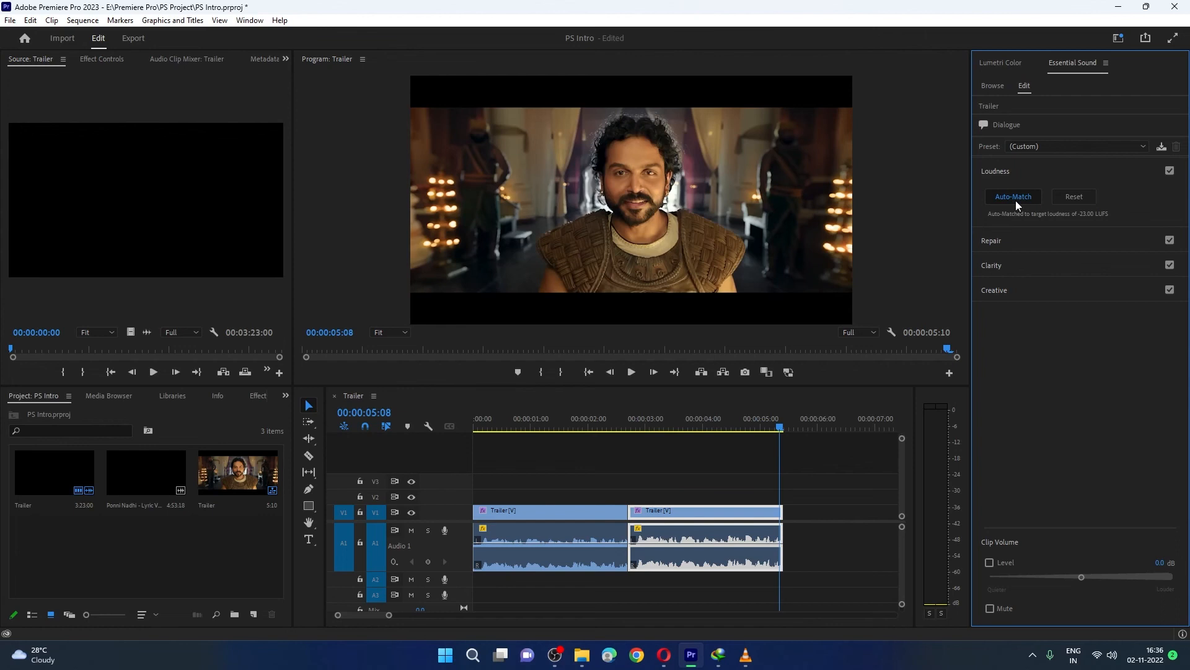
pyautogui.hotkey('ctrl', 'z')
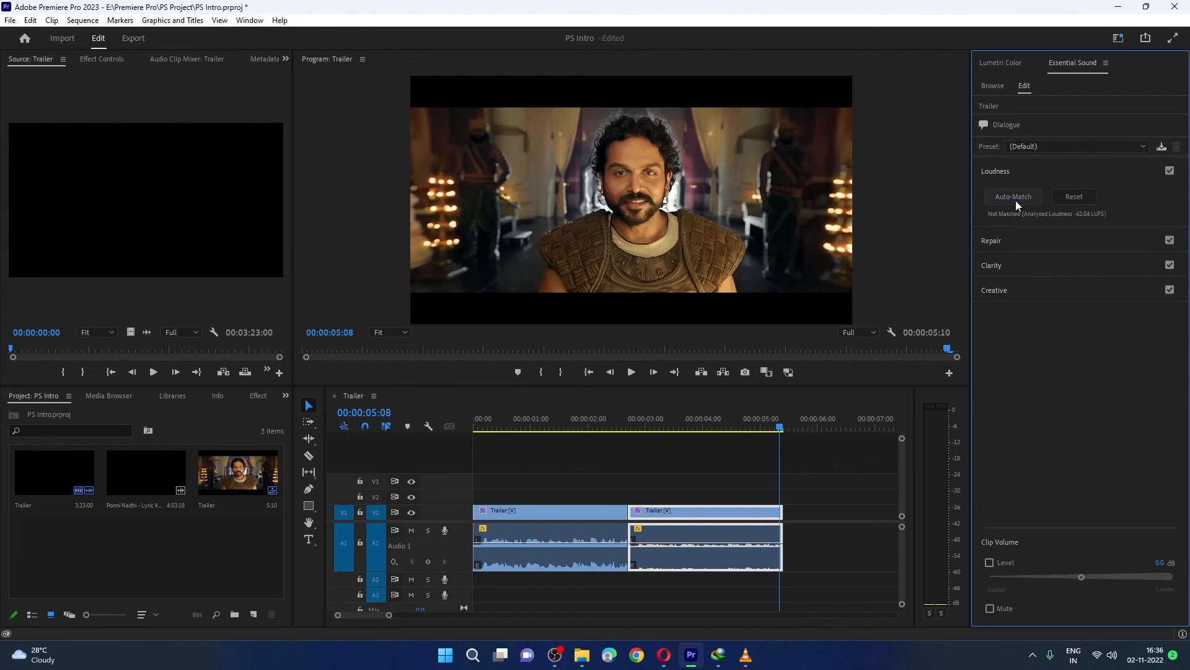
pyautogui.click(1016, 200)
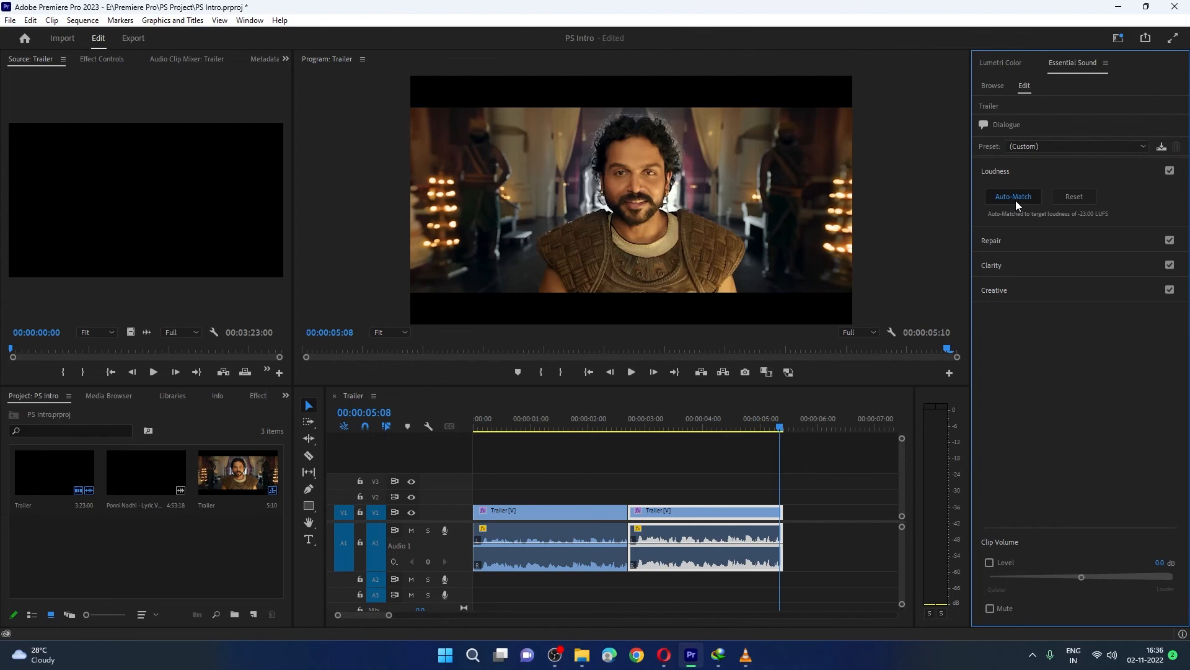
# Step: Play the second Trailer clip from near its start to hear the auto-matched audio
pyautogui.moveTo(779, 428); pyautogui.dragTo(638, 440)
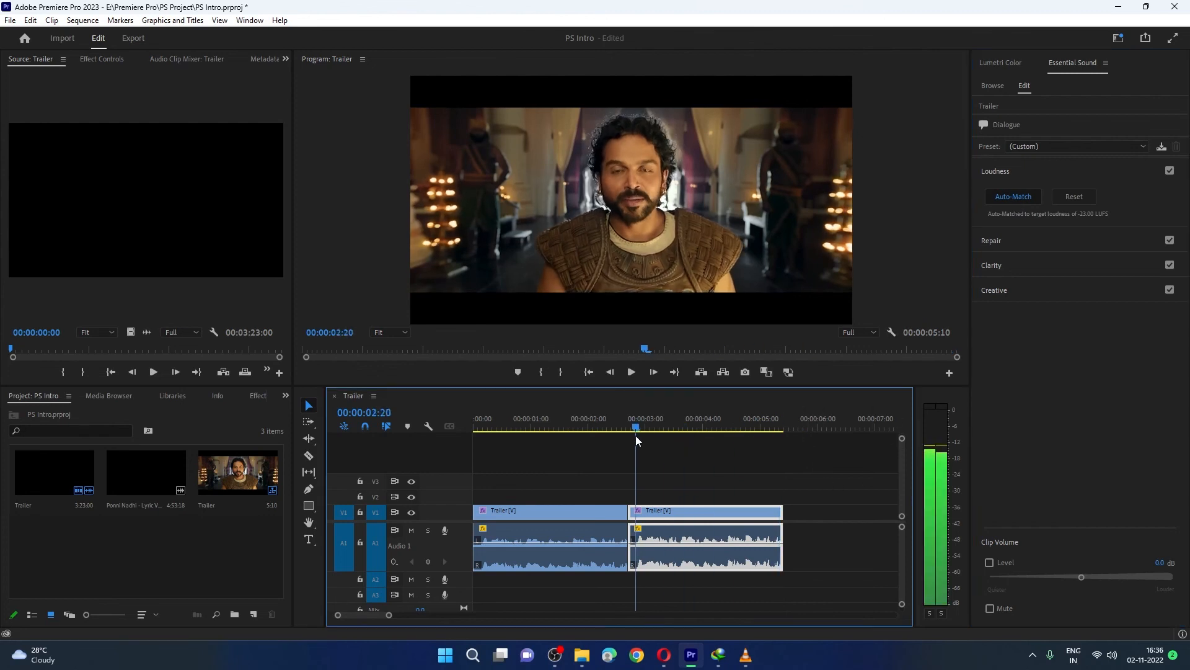
pyautogui.click(634, 372)
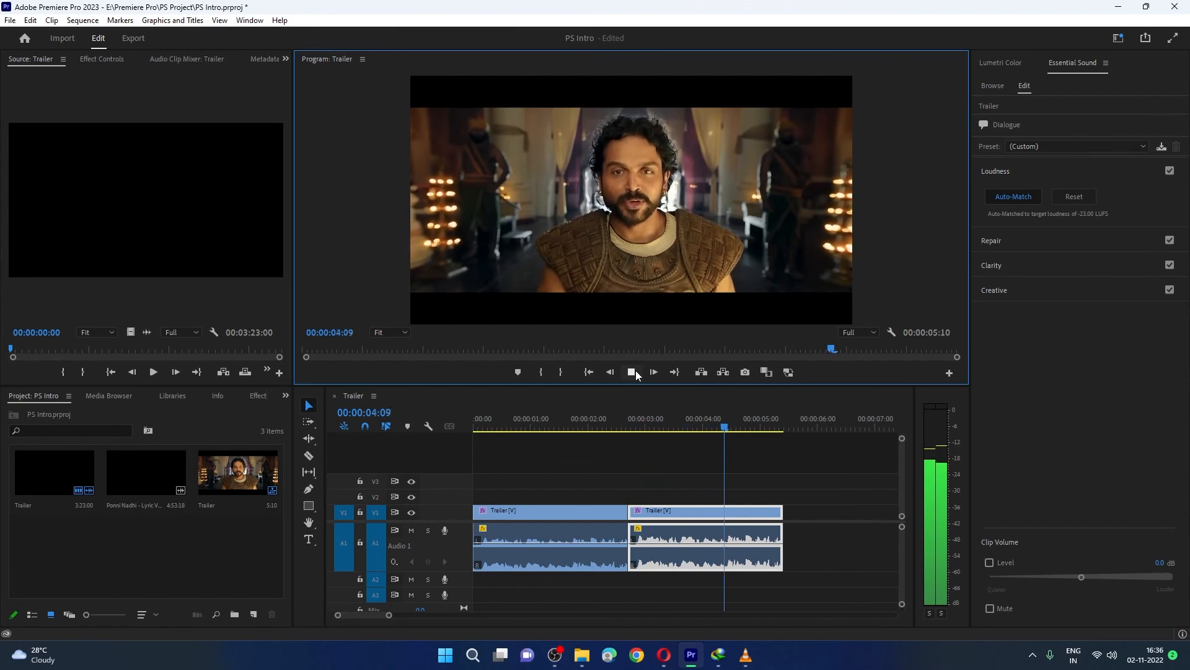